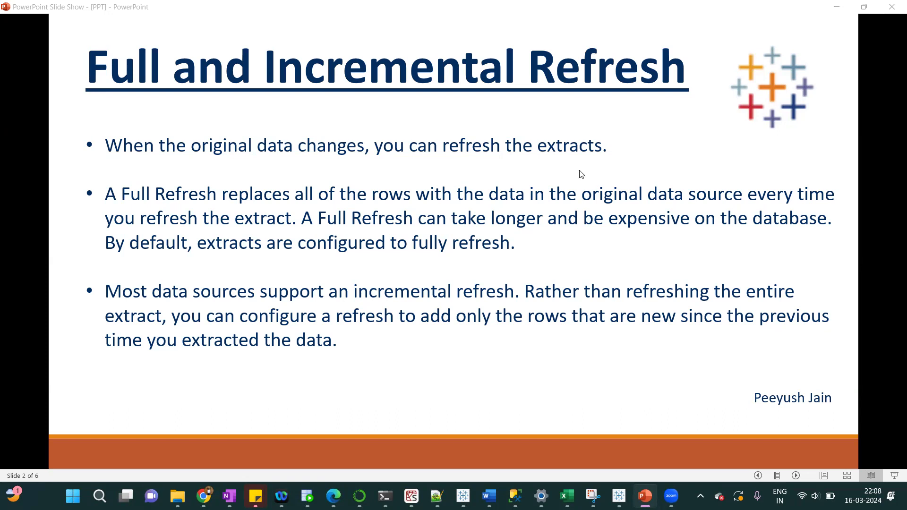
Switch from PowerPoint to Tableau's Data Source page for the REFRESH (PJAIN) extract connection.
drag(619, 489, 603, 482)
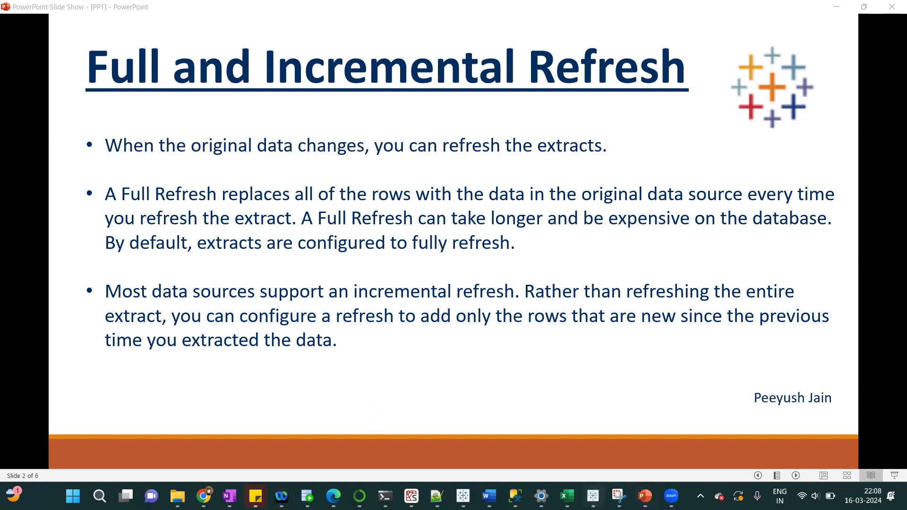
click(593, 495)
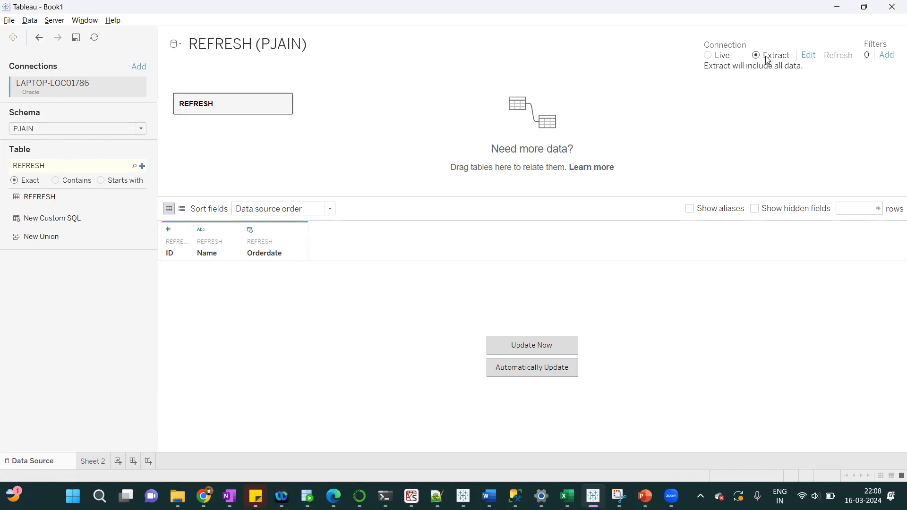
Open the Extract Data settings and enable Incremental refresh for All rows.
click(810, 56)
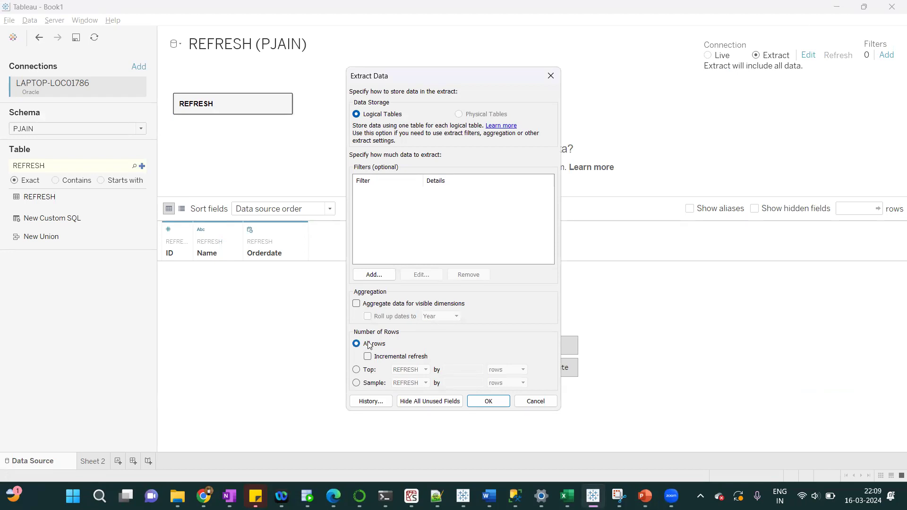
drag(423, 77, 524, 73)
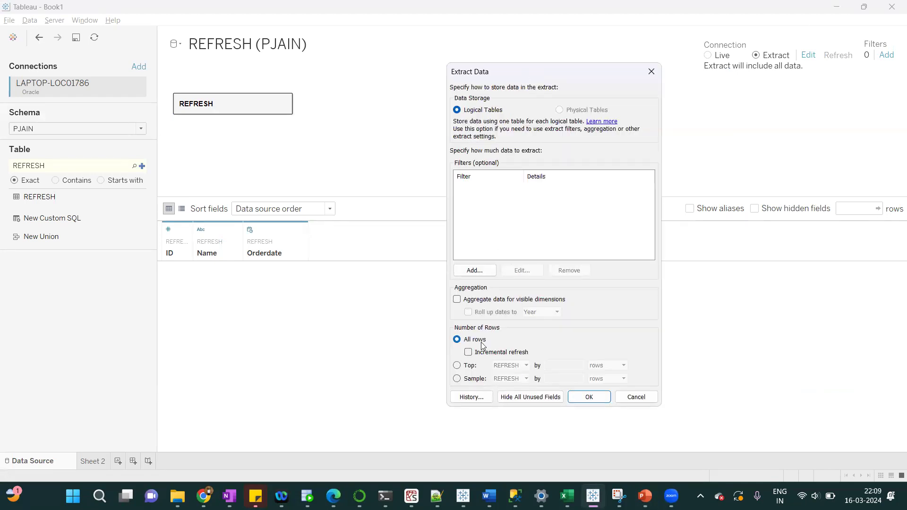
click(469, 352)
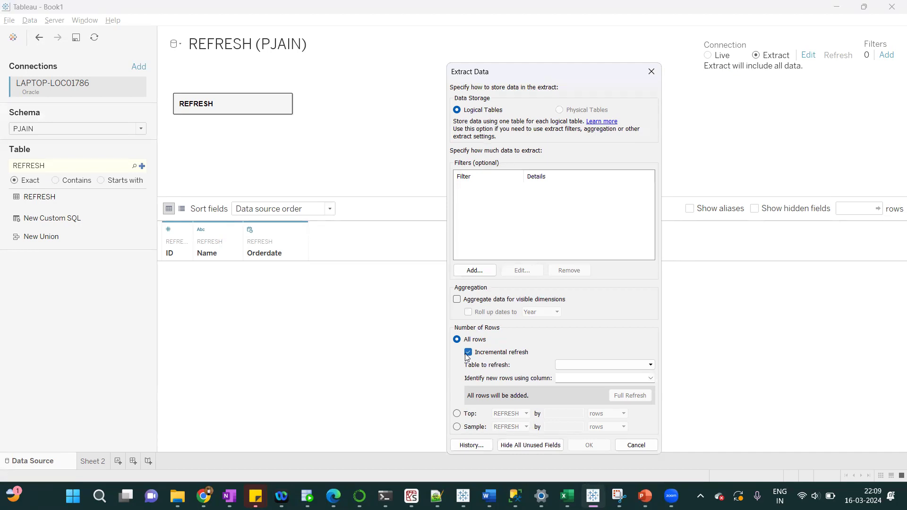
Refresh incrementally from table REFRESH on column Orderdate, then save the extract, replacing the old file.
click(614, 365)
click(612, 373)
click(609, 378)
click(602, 389)
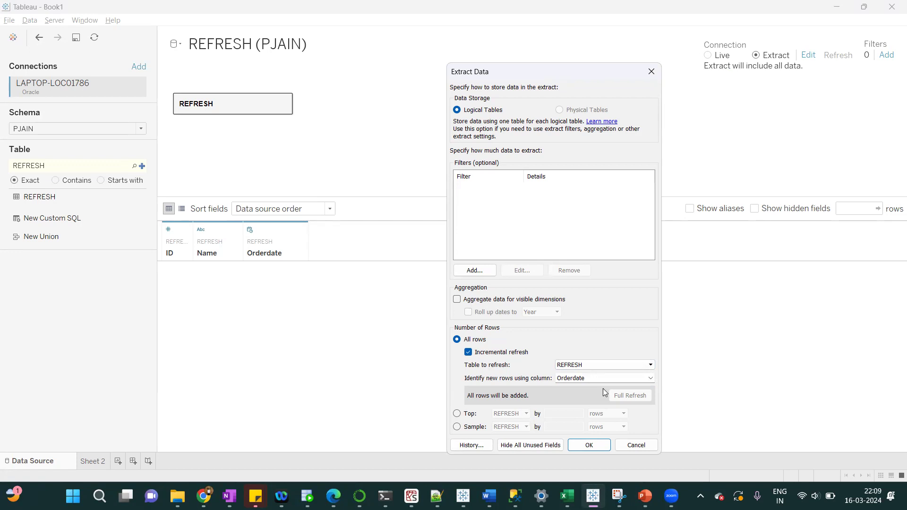
click(588, 444)
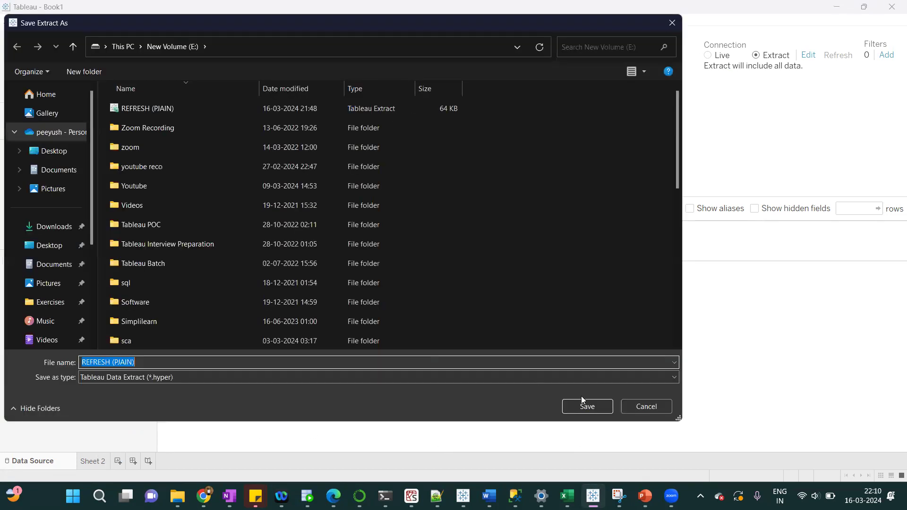
click(593, 408)
click(481, 248)
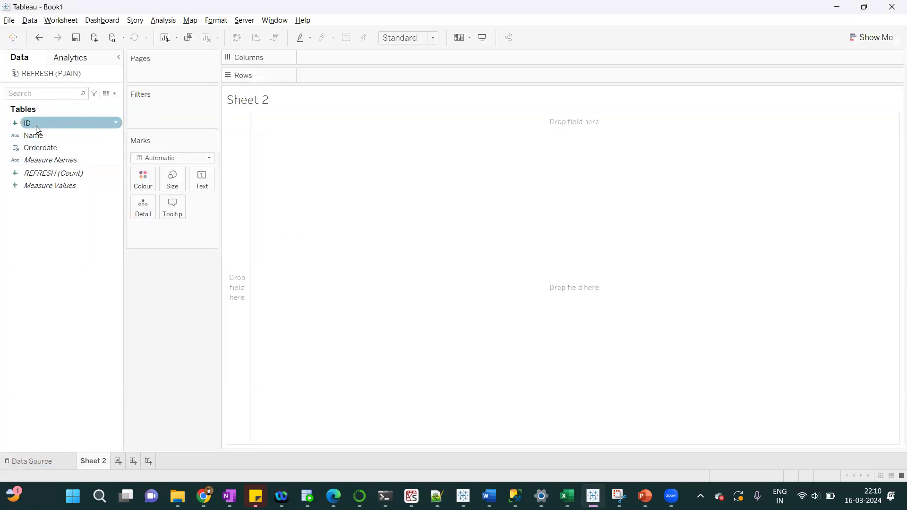
Place the Name and Orderdate fields on Rows of Sheet 2.
click(52, 149)
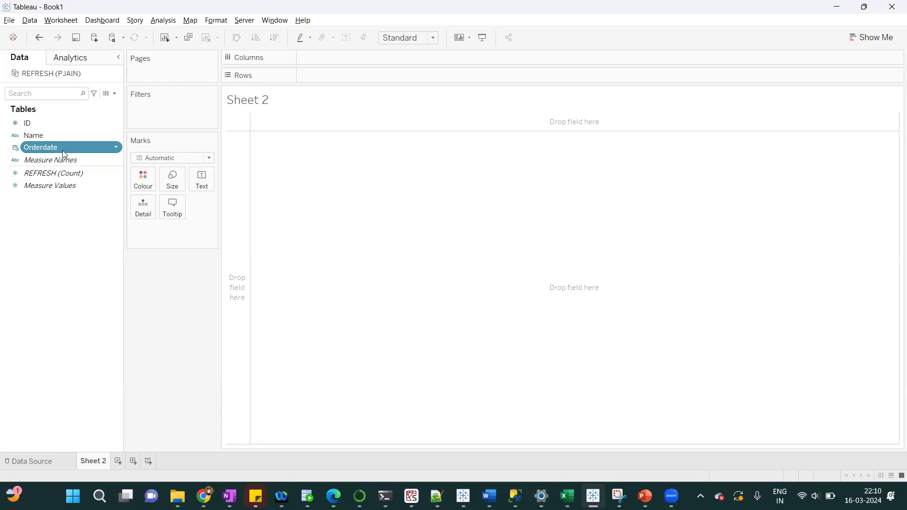
drag(47, 135, 349, 75)
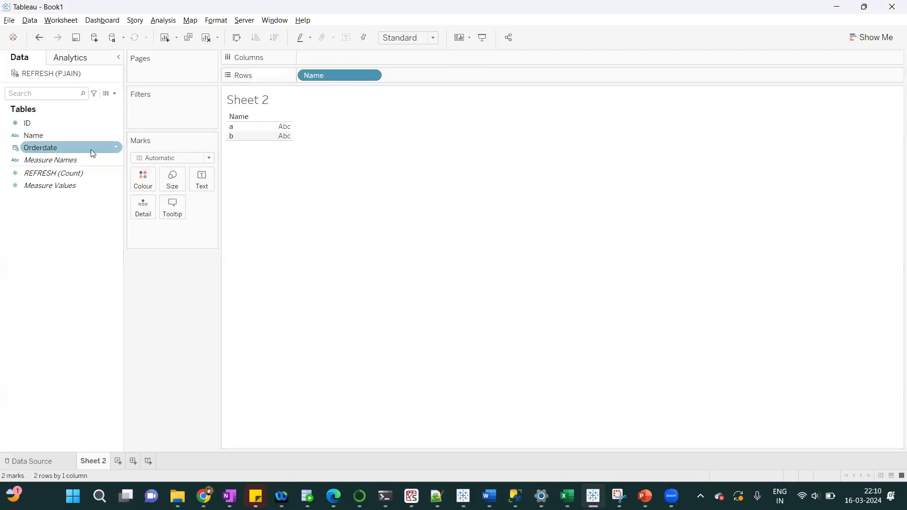
drag(91, 150, 500, 79)
Make Orderdate an exact, discrete date and move it before Name.
right_click(434, 78)
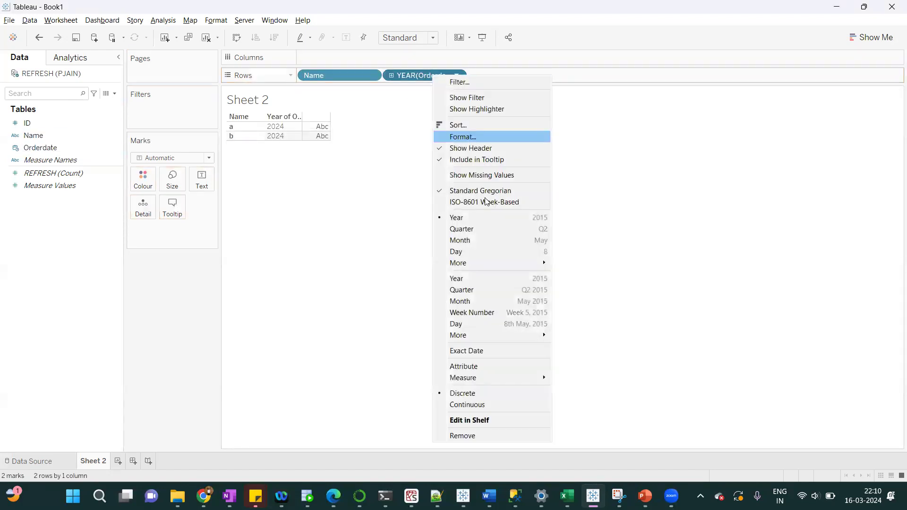
click(470, 353)
right_click(431, 78)
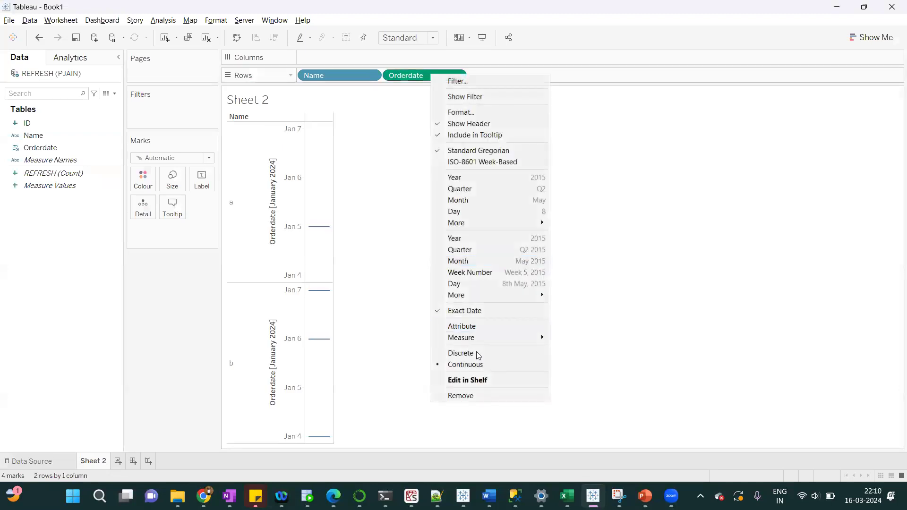
click(476, 353)
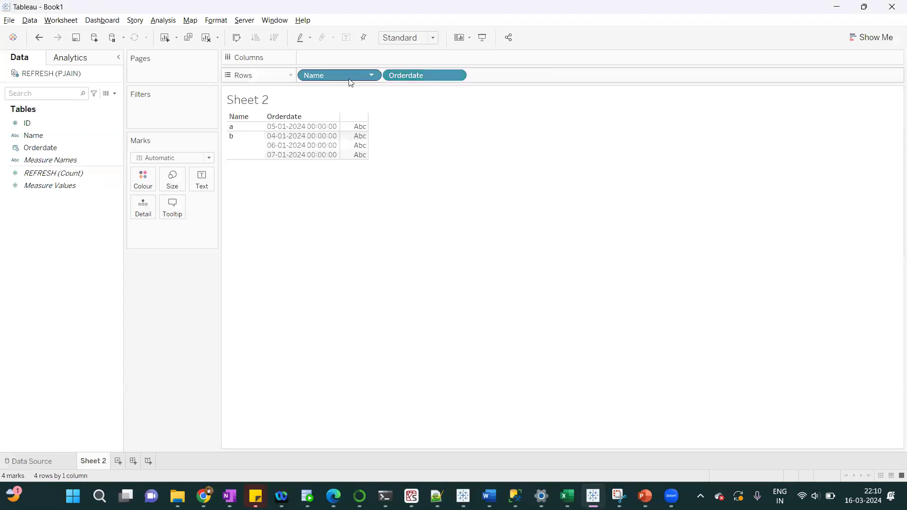
drag(350, 76, 486, 78)
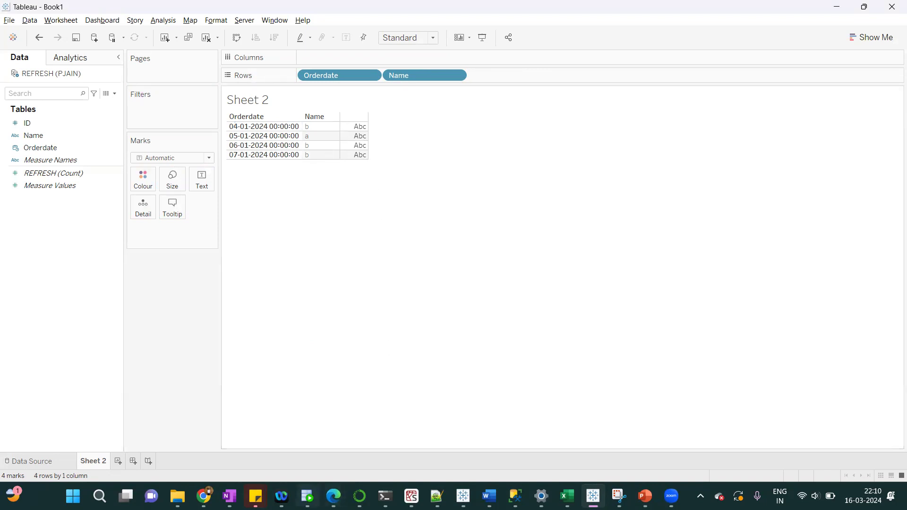
In SQL Developer, insert and commit row ID 4, name b, Orderdate 08-01-2024, then return to Tableau.
click(307, 496)
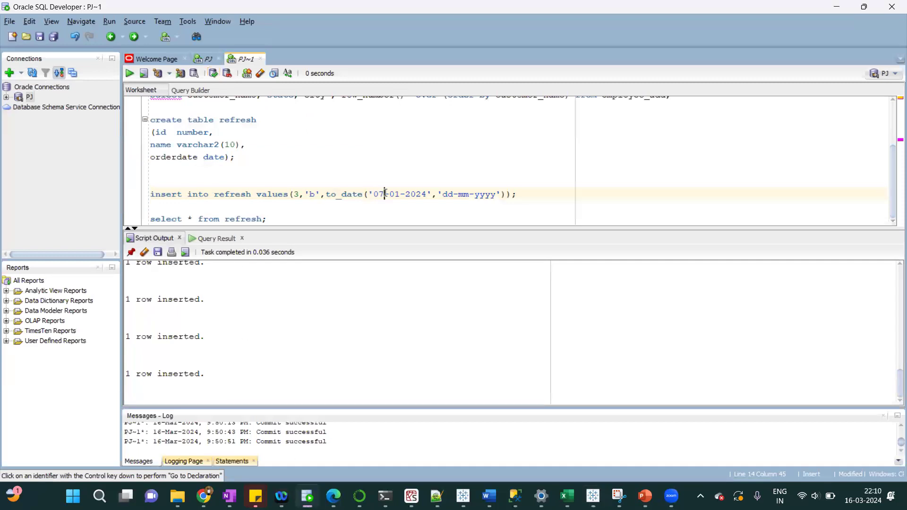
key(BackSpace)
text(8)
key(Left)
key(Left)
key(Left)
key(Left)
key(Left)
key(Left)
key(Left)
key(Left)
key(Left)
key(Left)
key(Left)
key(Left)
key(Left)
key(Left)
key(Left)
key(Left)
key(BackSpace)
text(4)
key(Left)
key(ctrl+Return)
click(213, 73)
key(alt+Tab)
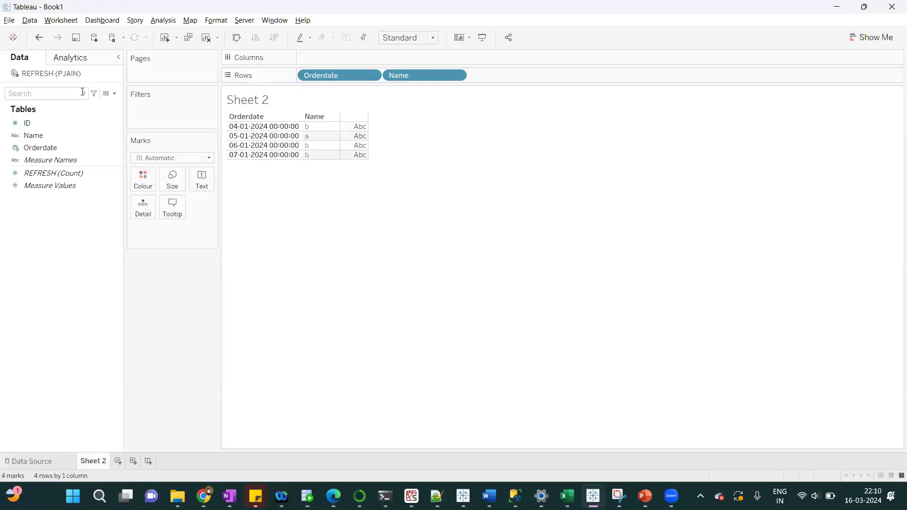
Run an incremental extract refresh on REFRESH (PJAIN), adding the 08-01-2024 row, then go back to SQL Developer.
right_click(42, 75)
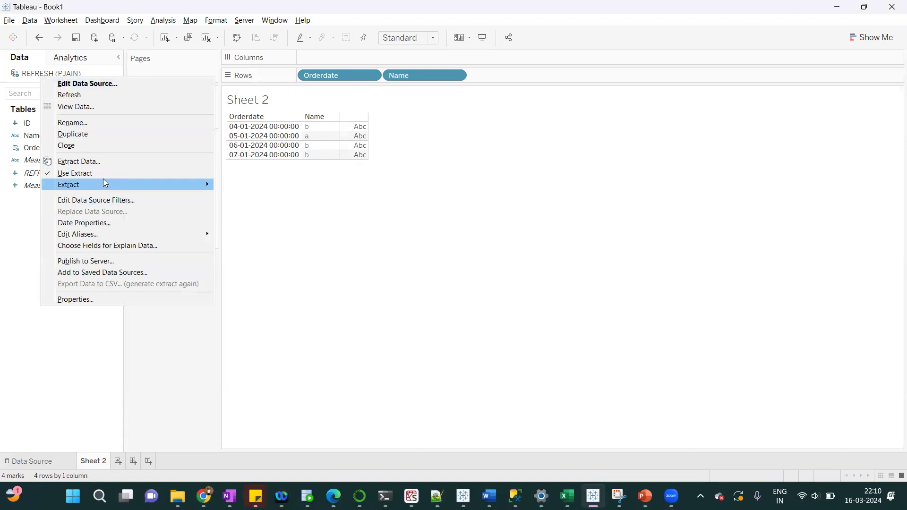
mouse_move(104, 183)
click(267, 189)
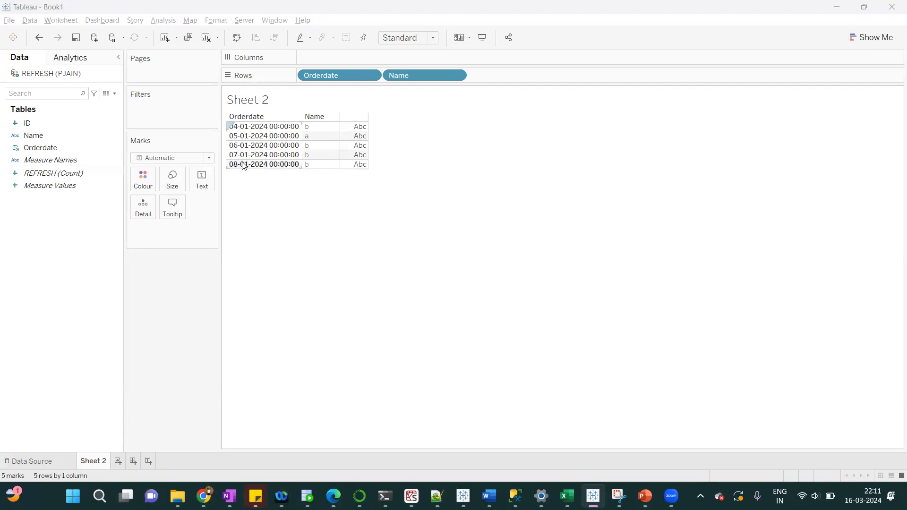
key(alt+Tab)
Change the insert's date to 01-01-2024, run it, and commit the new row.
click(382, 202)
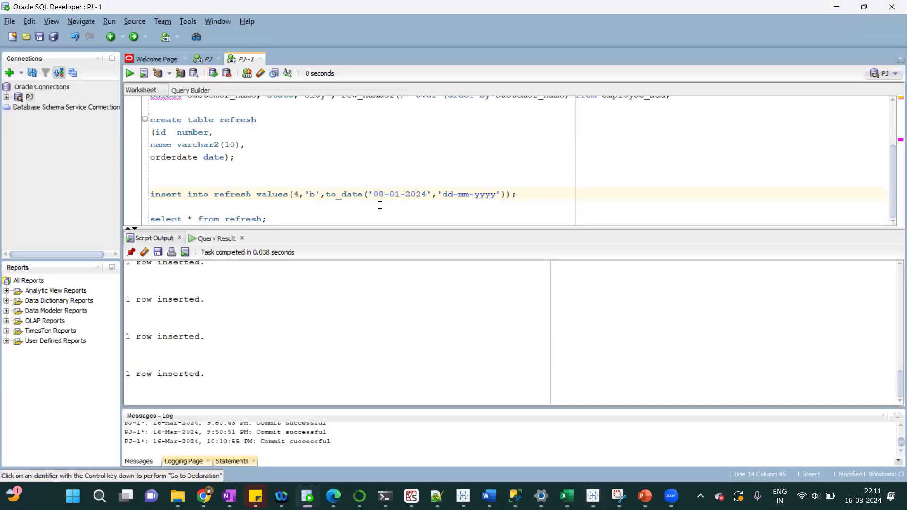
key(BackSpace)
text(1)
key(ctrl+Return)
click(246, 73)
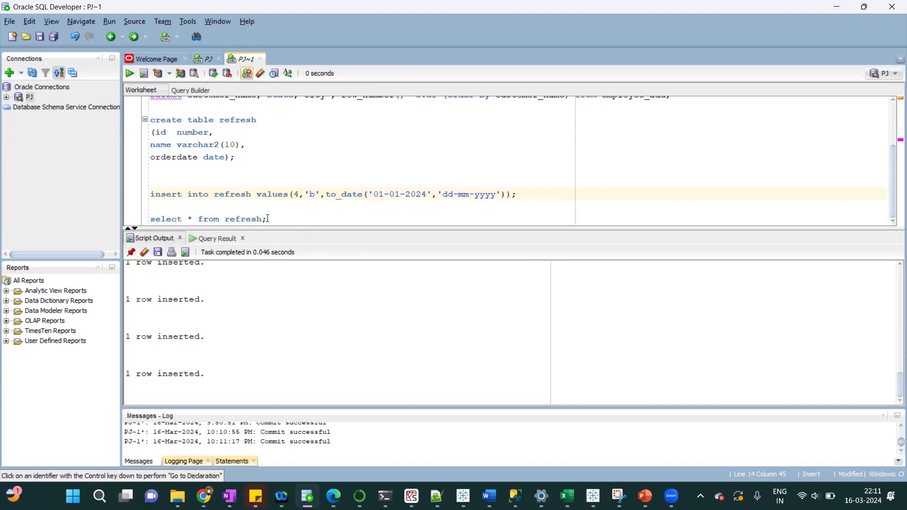
Run select * from refresh to list all seven rows, then return to Tableau.
click(265, 218)
key(ctrl+Return)
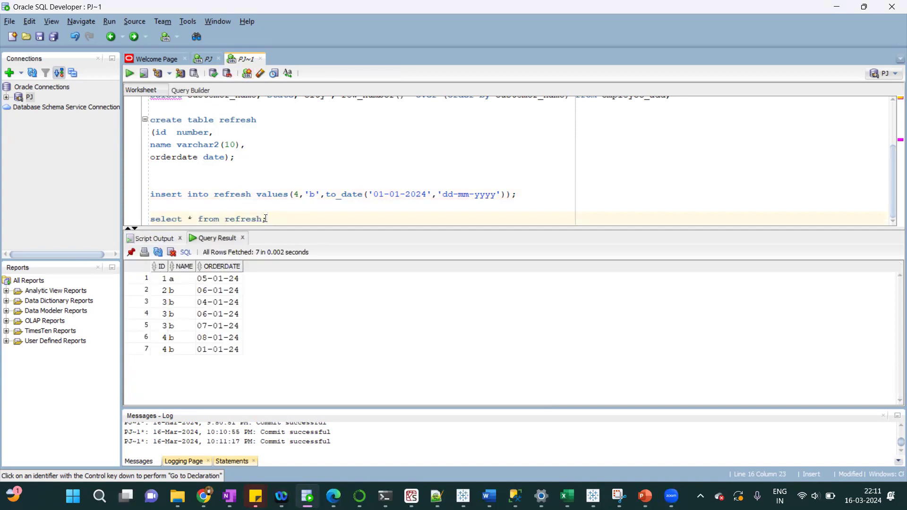
drag(166, 280, 212, 281)
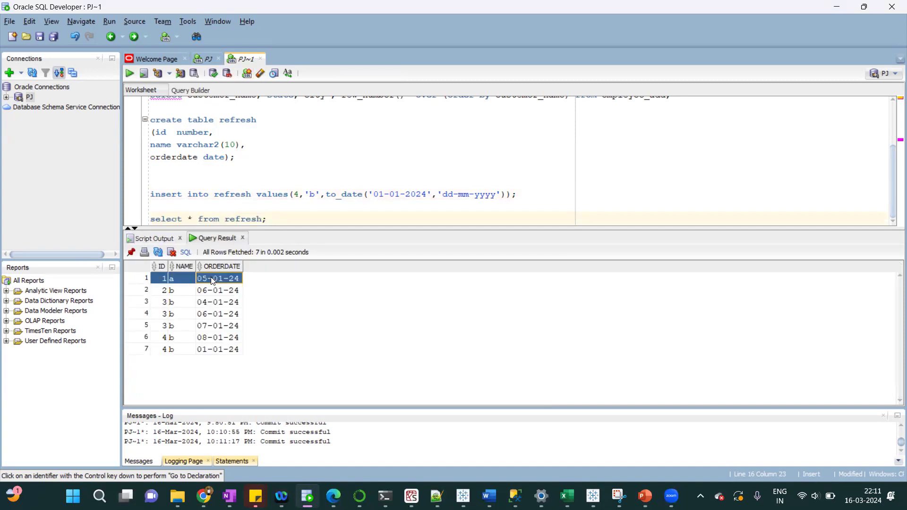
click(314, 222)
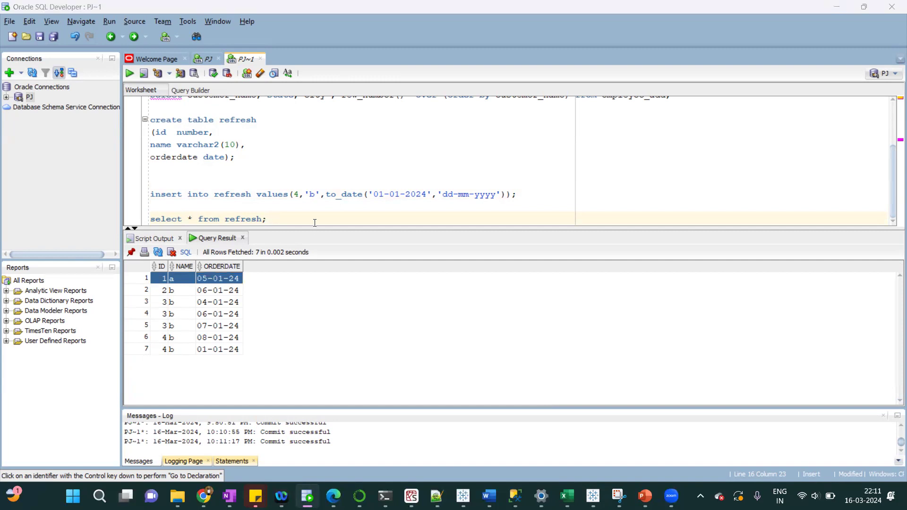
key(alt+Tab)
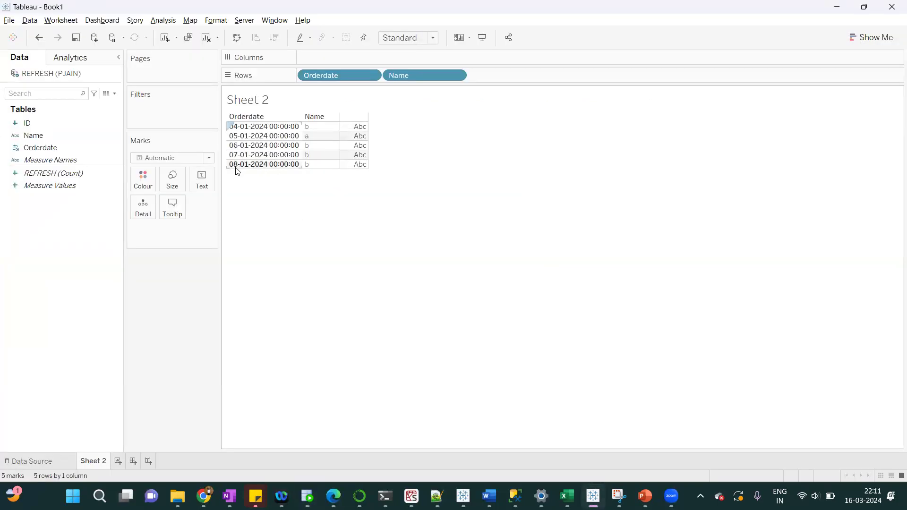
click(252, 165)
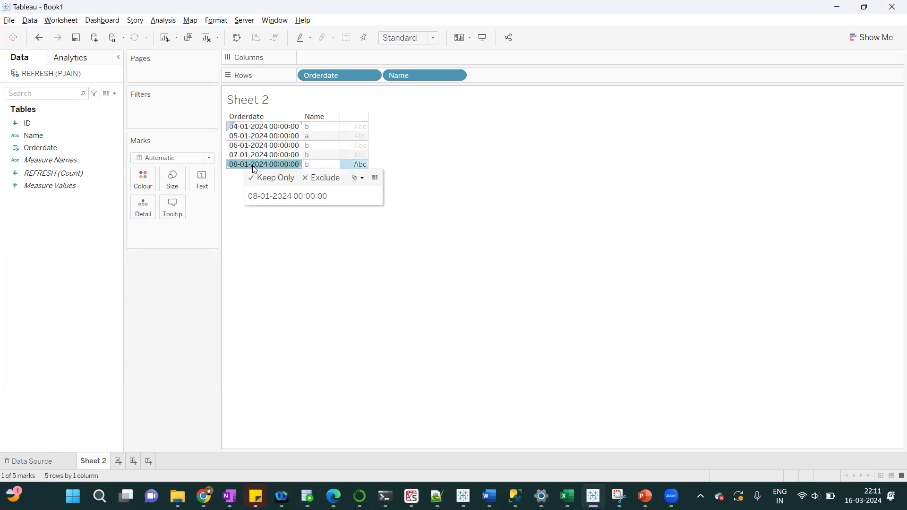
right_click(51, 73)
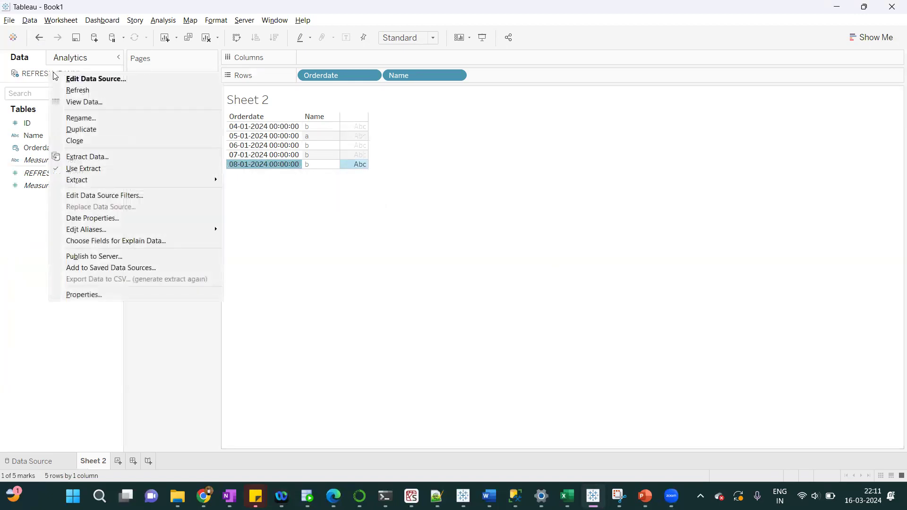
mouse_move(198, 180)
click(269, 181)
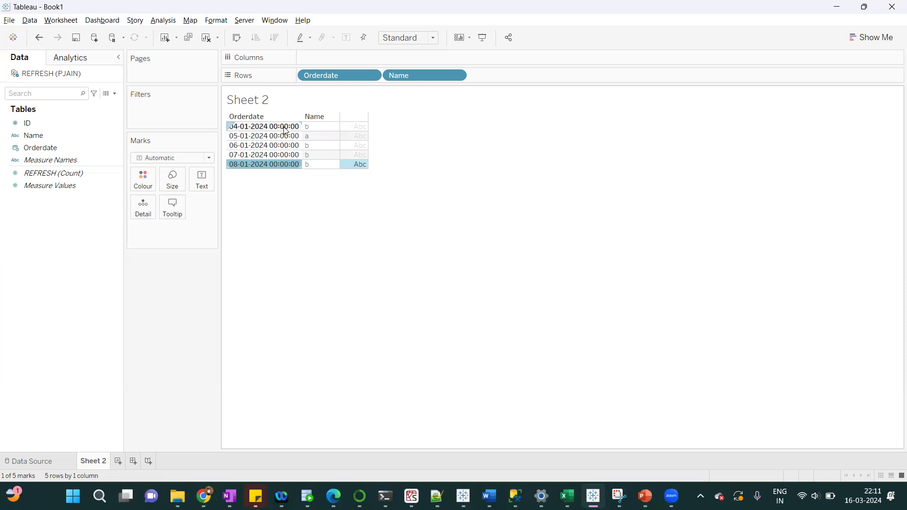
Run a confirmed full extract refresh on REFRESH (PJAIN) and highlight the new 01-01-2024 row.
right_click(55, 75)
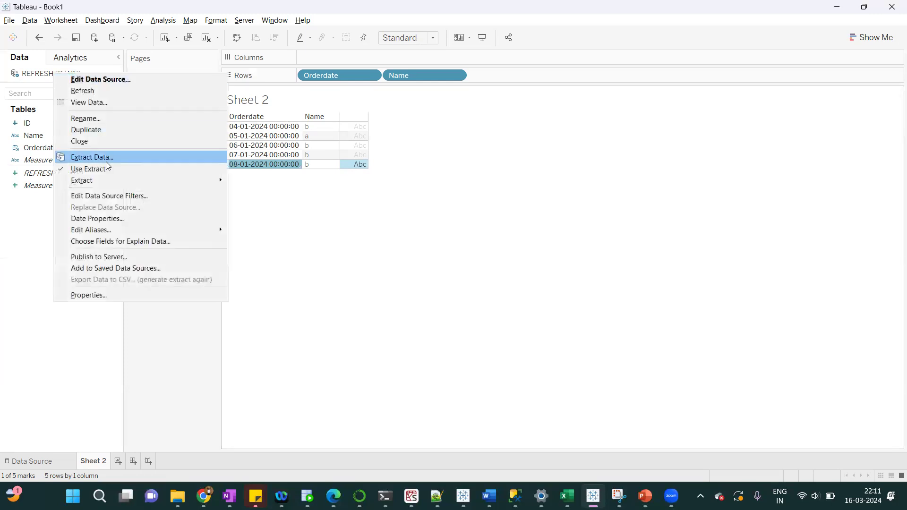
mouse_move(110, 179)
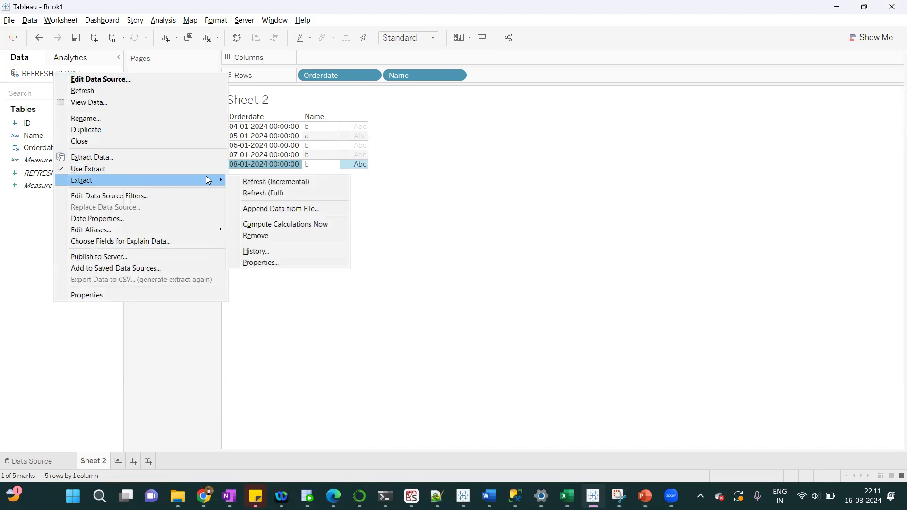
click(265, 193)
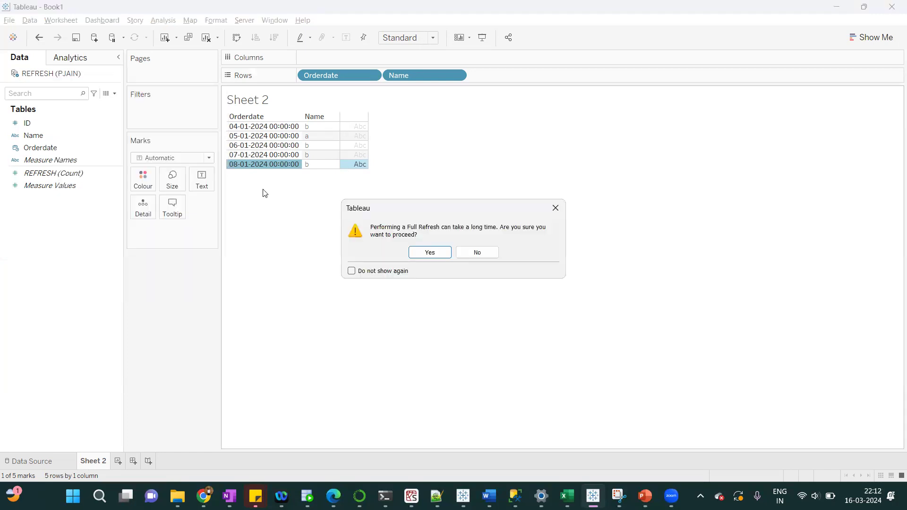
click(417, 252)
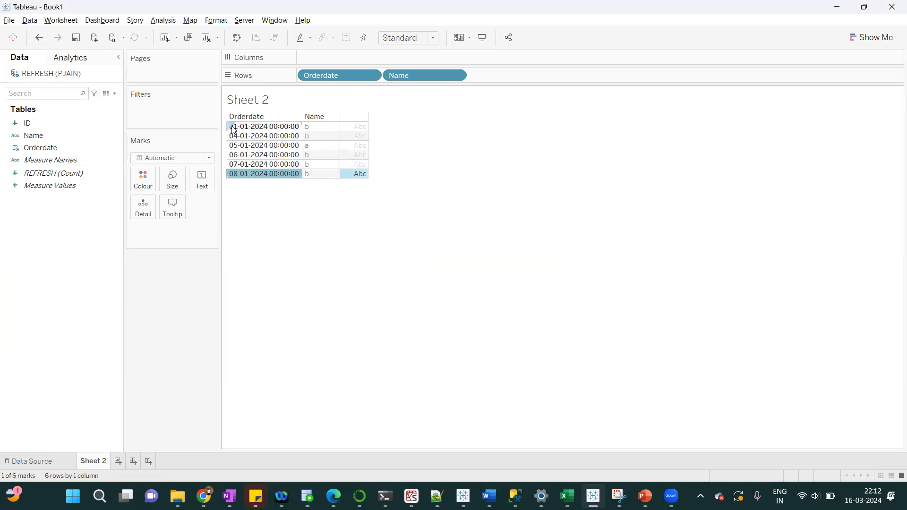
click(255, 127)
click(254, 129)
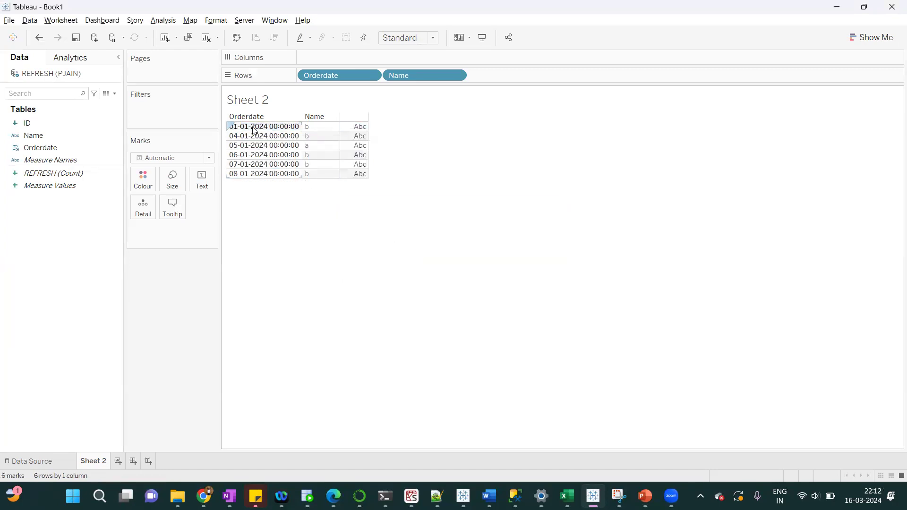